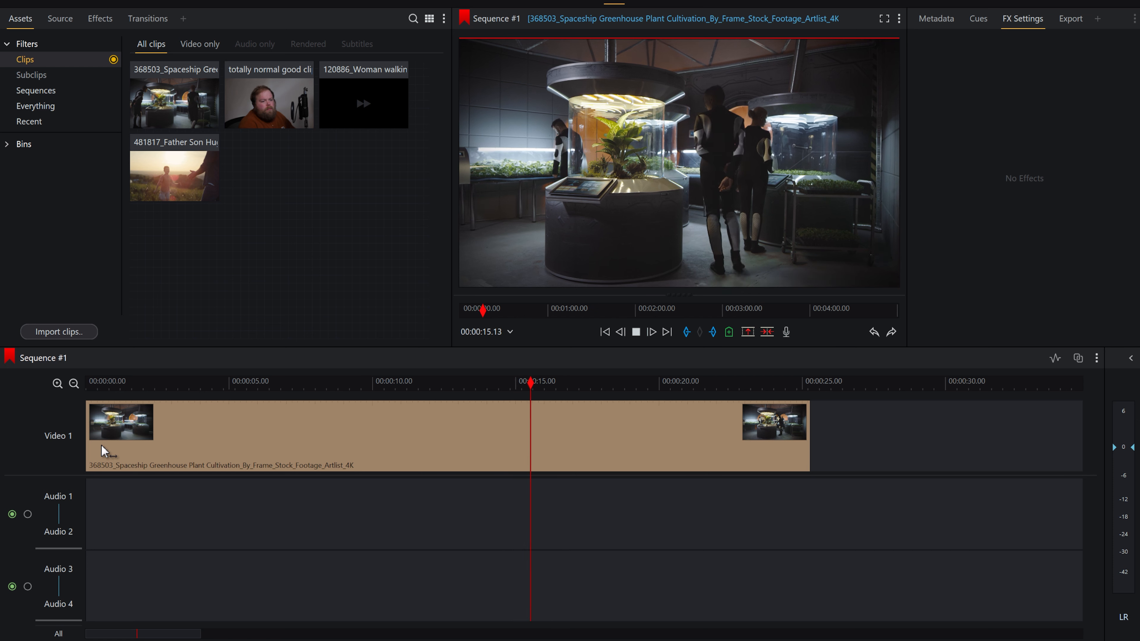
Stop playback, open the community effects installer and browse the effects in the Film Effects category.
key(space)
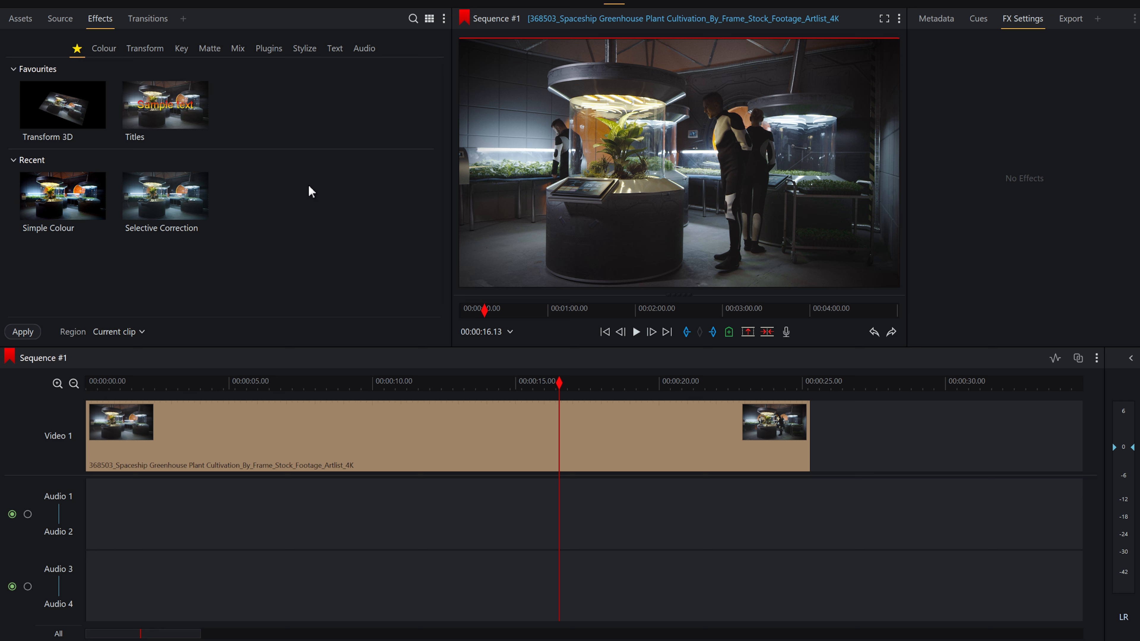
click(444, 27)
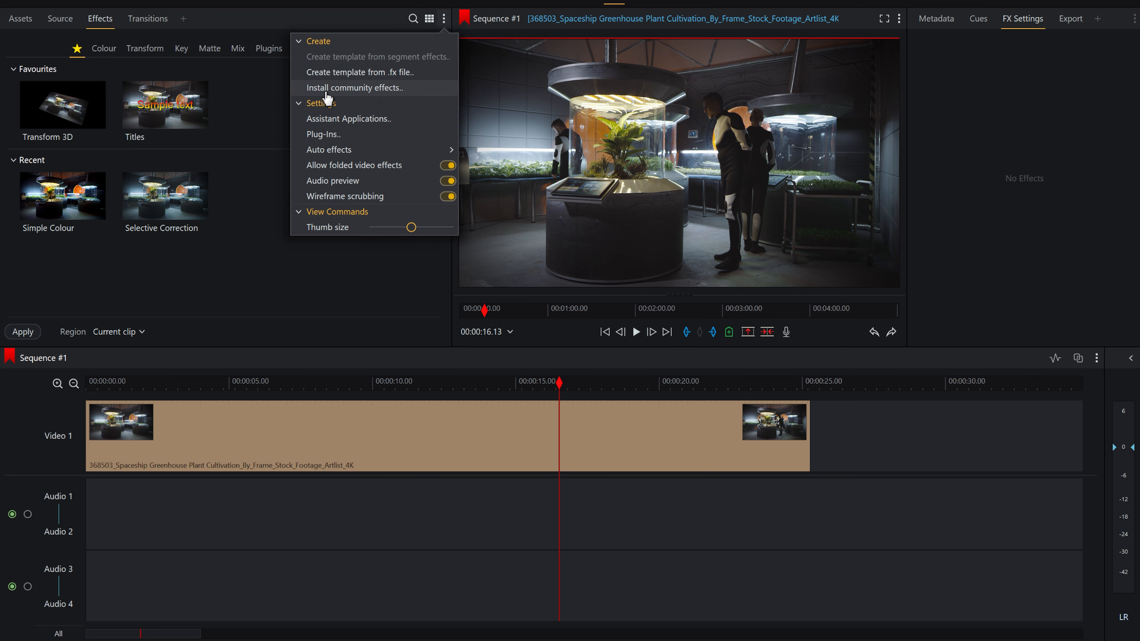
click(356, 92)
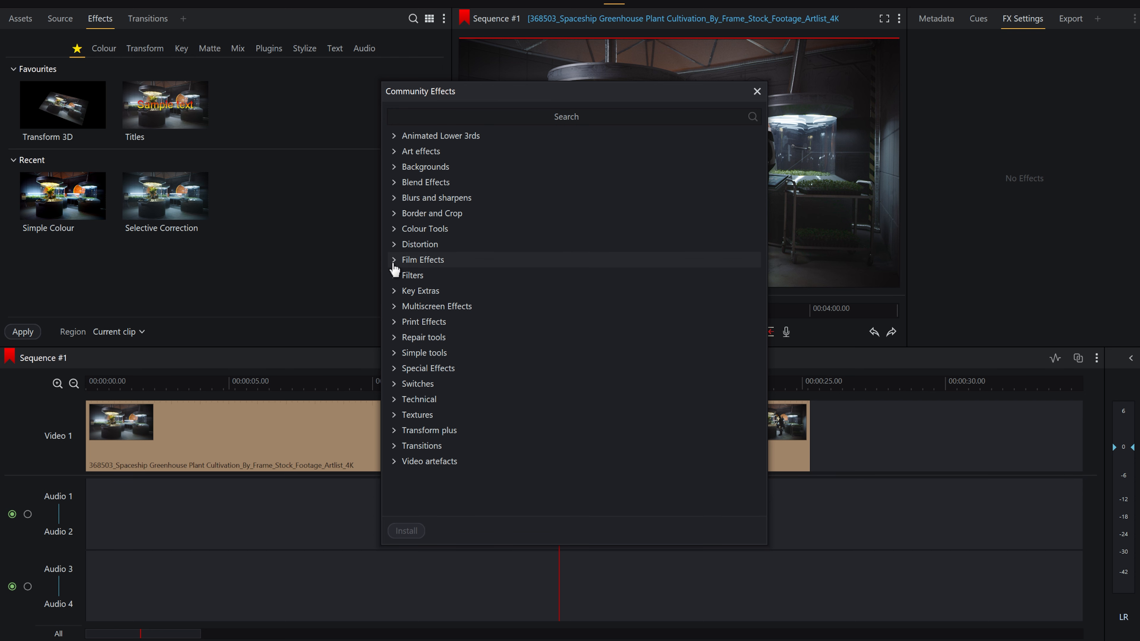
click(407, 260)
scroll(506, 268, down, 3)
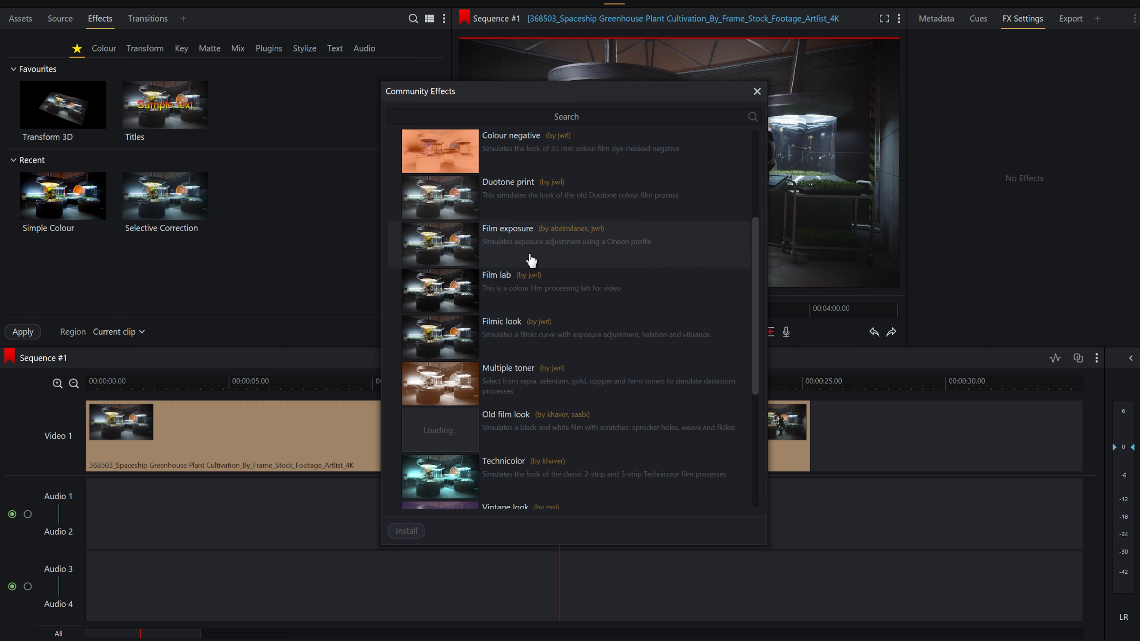
scroll(554, 238, down, 3)
scroll(537, 215, up, 3)
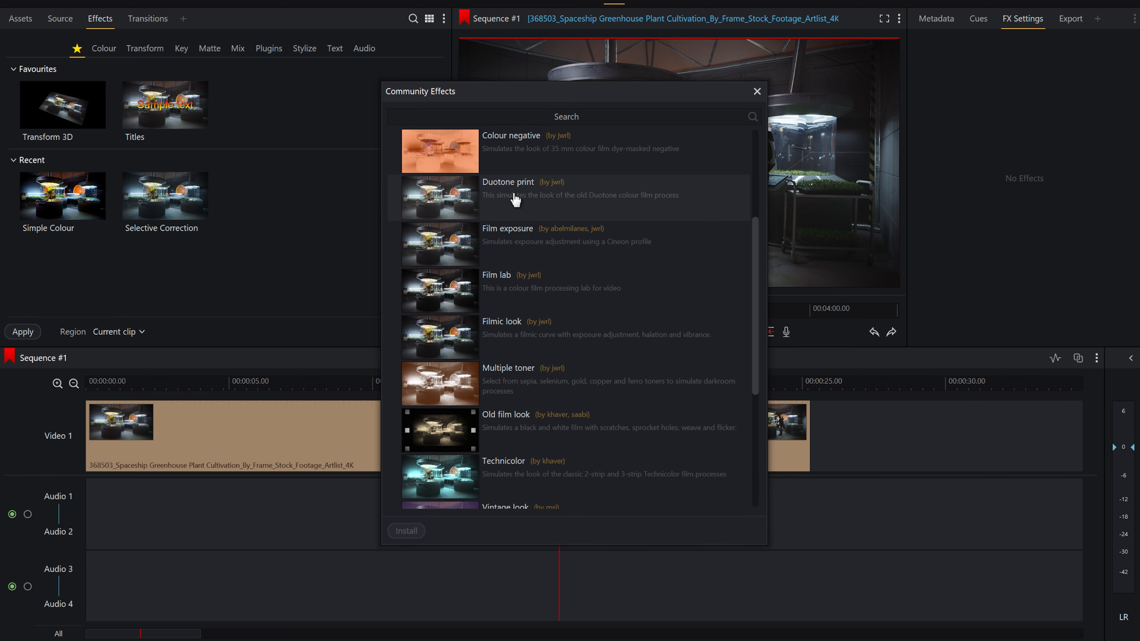
scroll(549, 259, up, 3)
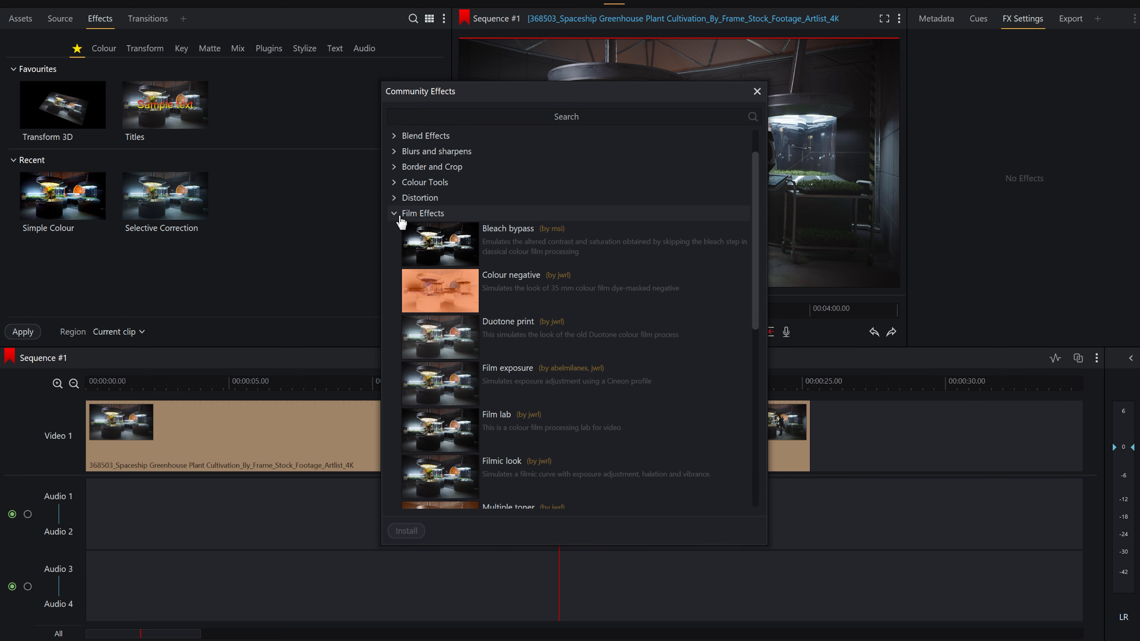
Search the community effects for "lens flare" and install Anamorphic lens flare and Lens Flare.
click(501, 120)
text(lens flare)
key(Return)
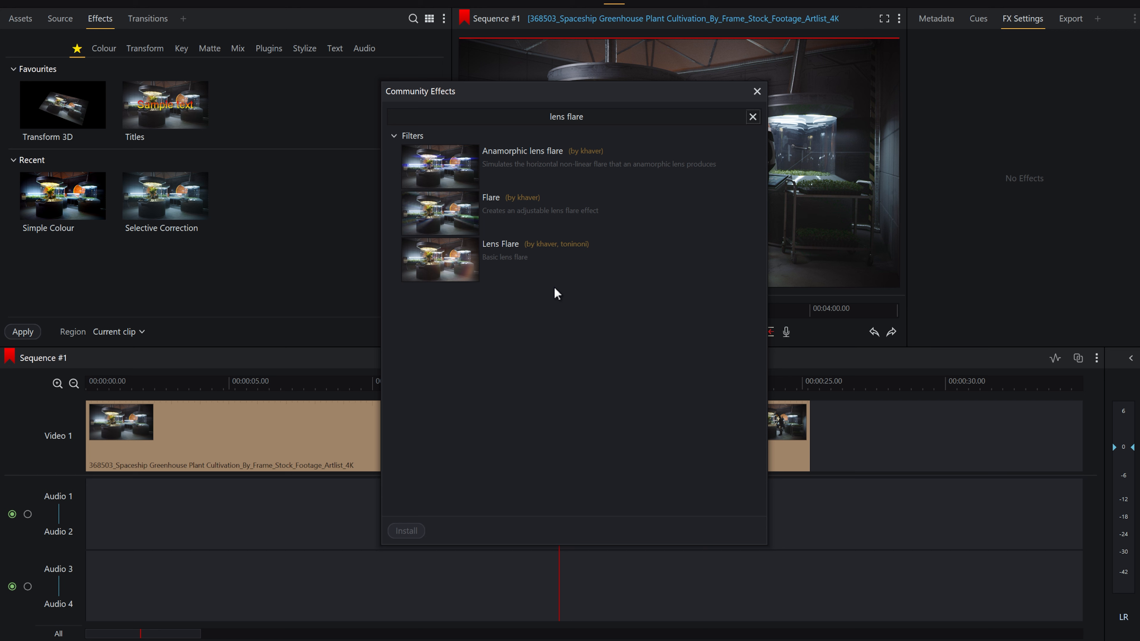
click(520, 176)
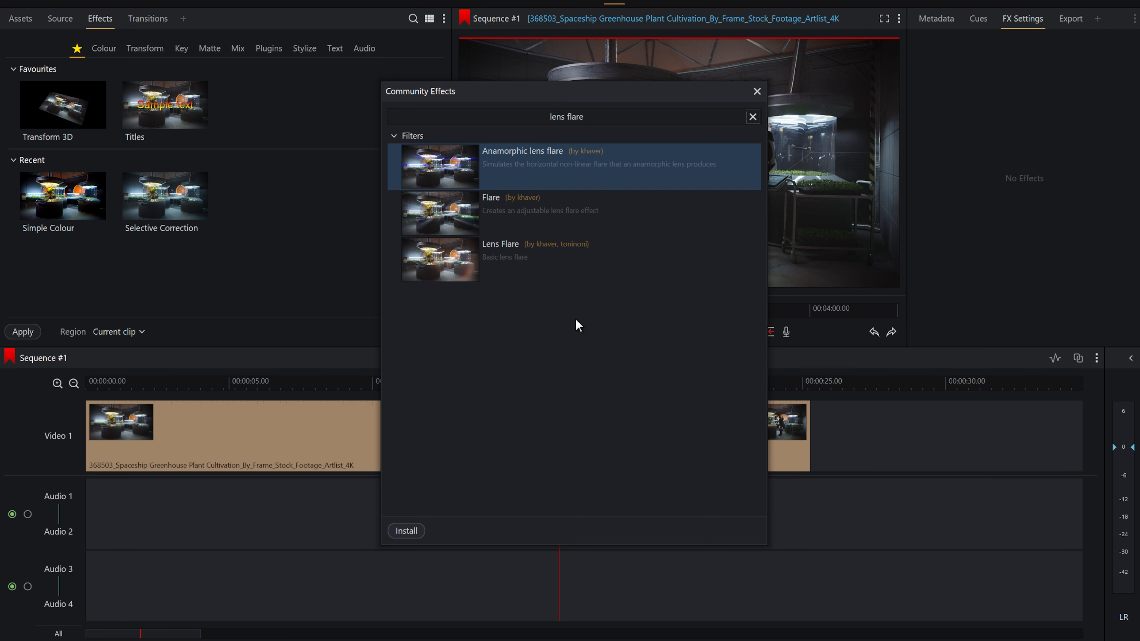
shift+click(528, 267)
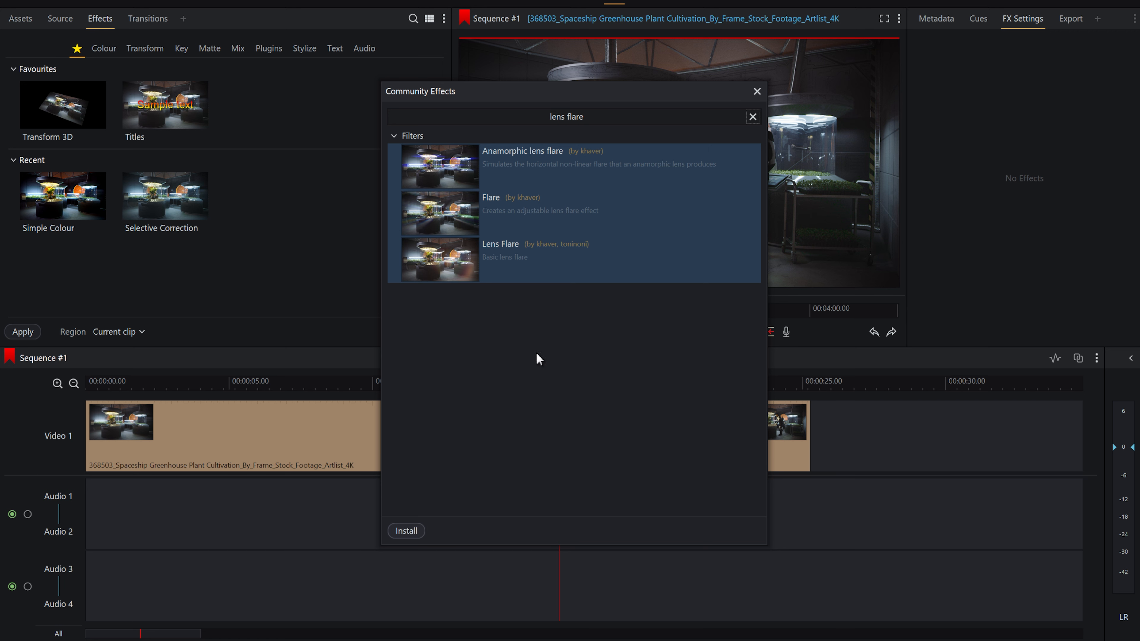
click(542, 327)
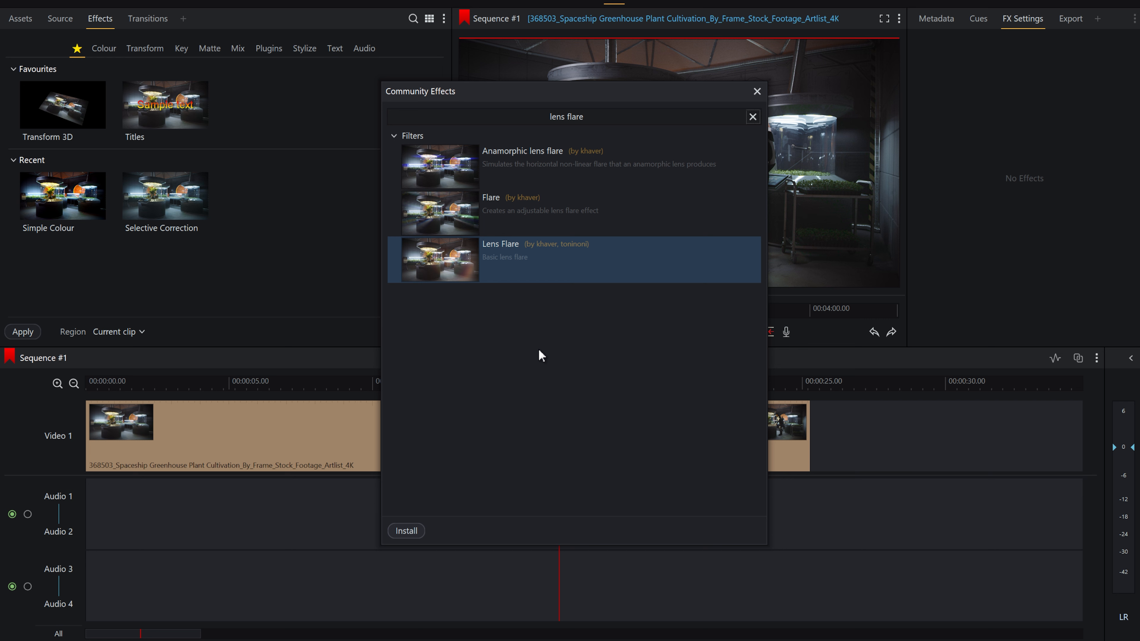
ctrl+click(502, 178)
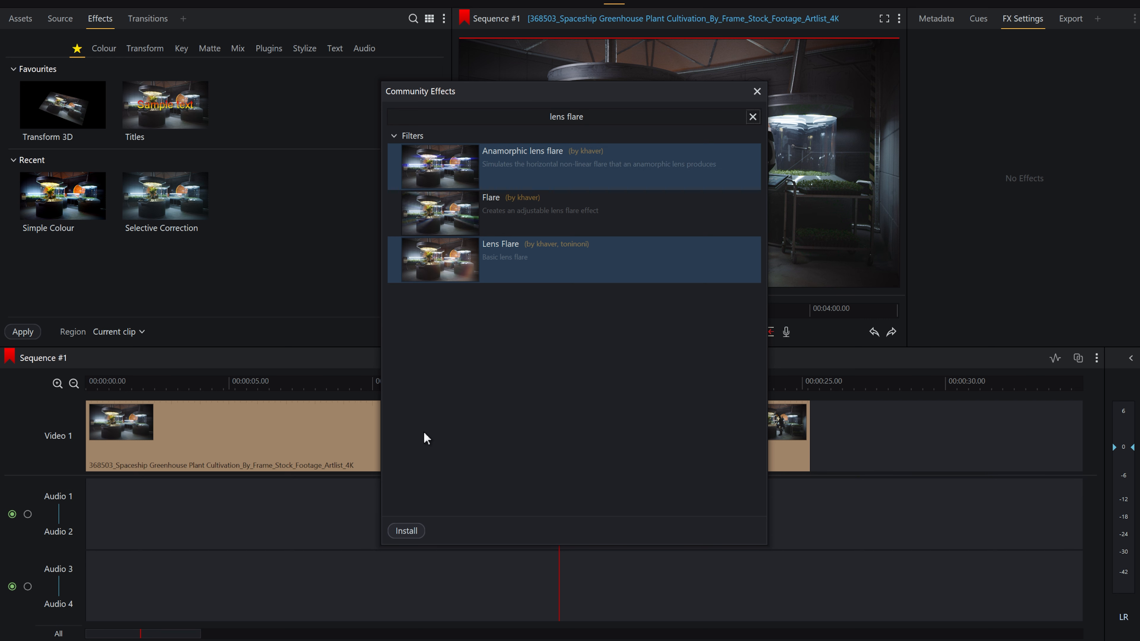
click(412, 530)
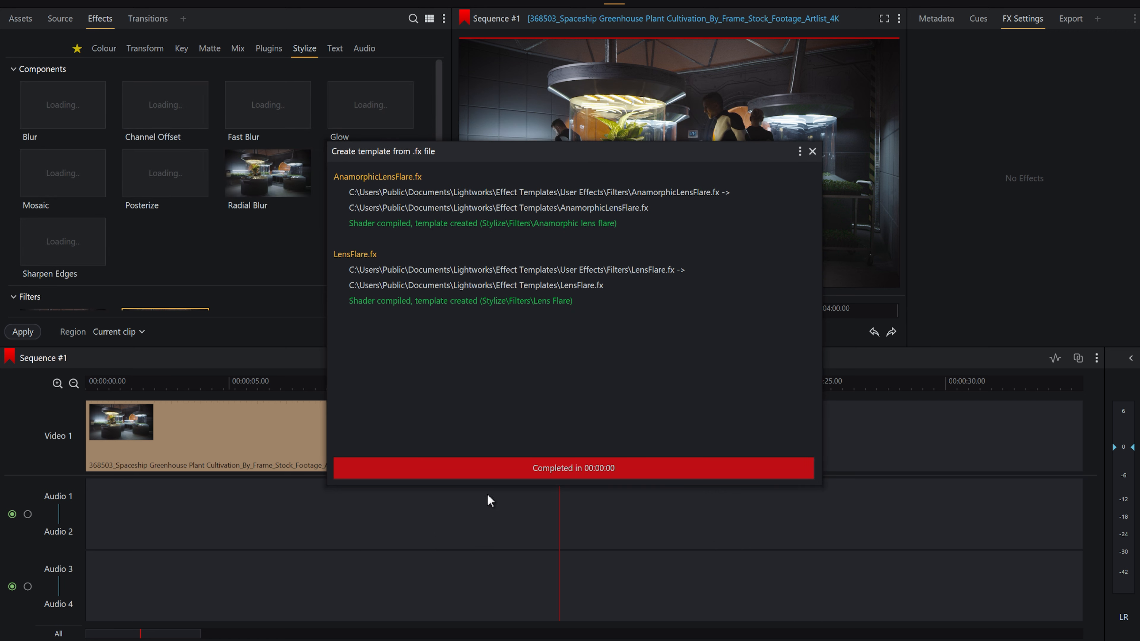
click(812, 152)
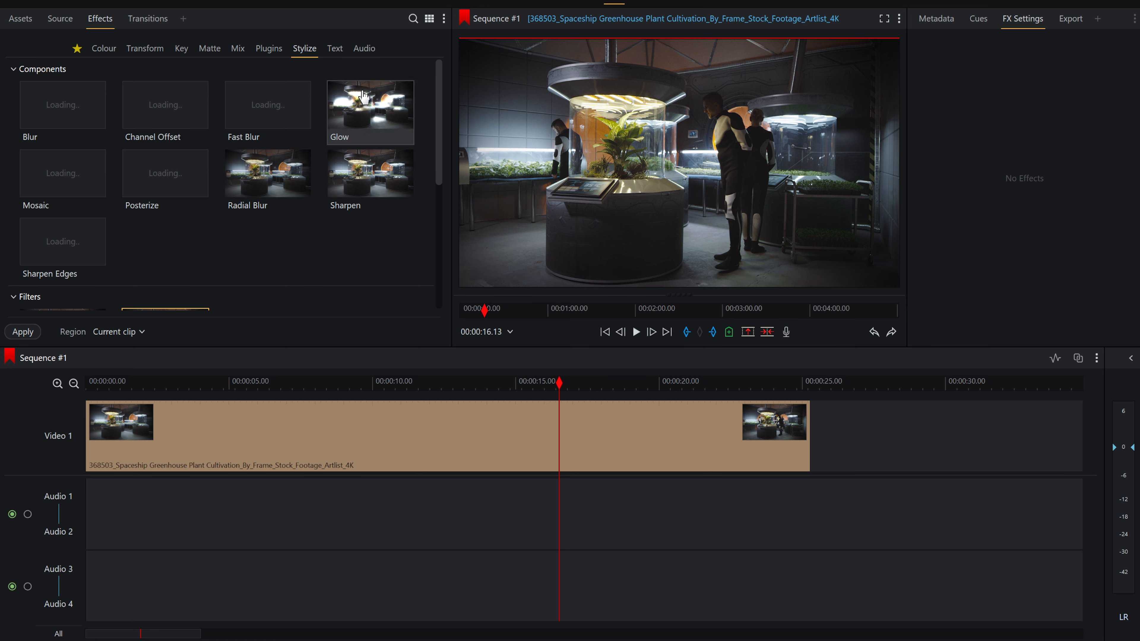
Search the effects library for "lens flare" to find the installed effects.
click(411, 19)
text(le)
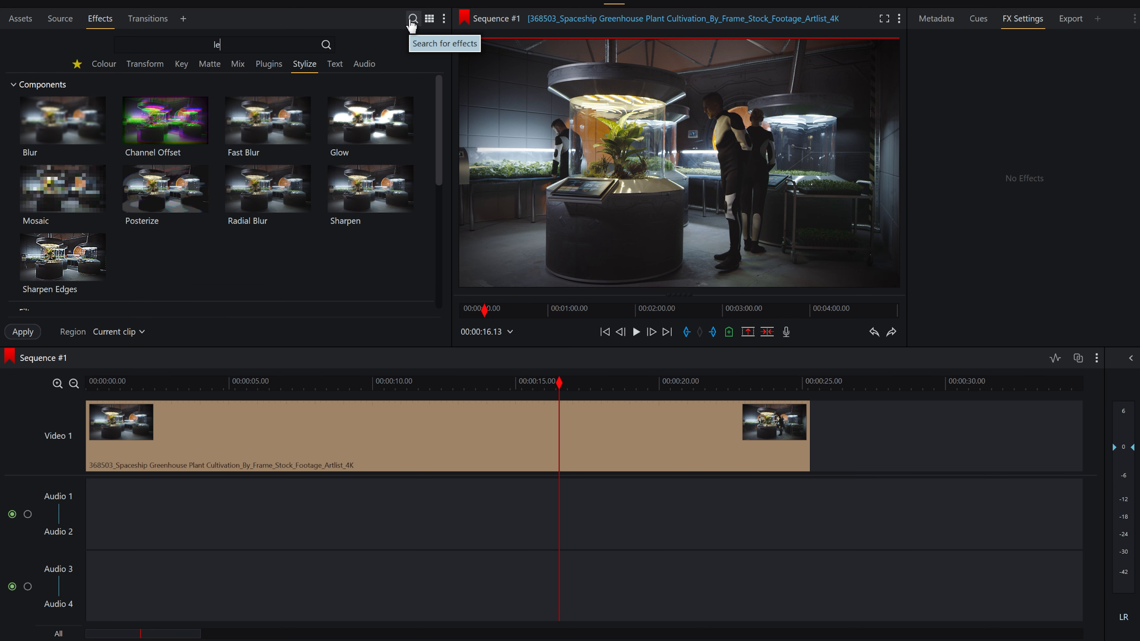
text(ns lflare)
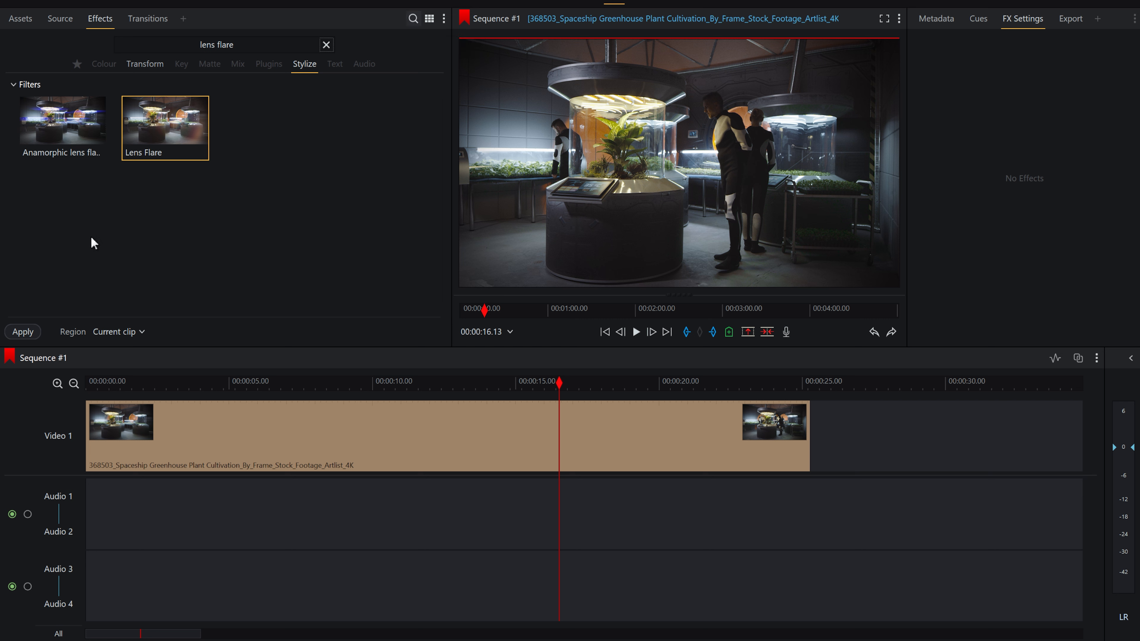
Apply the Lens Flare effect to the spaceship greenhouse clip on Video 1.
drag(165, 130, 308, 424)
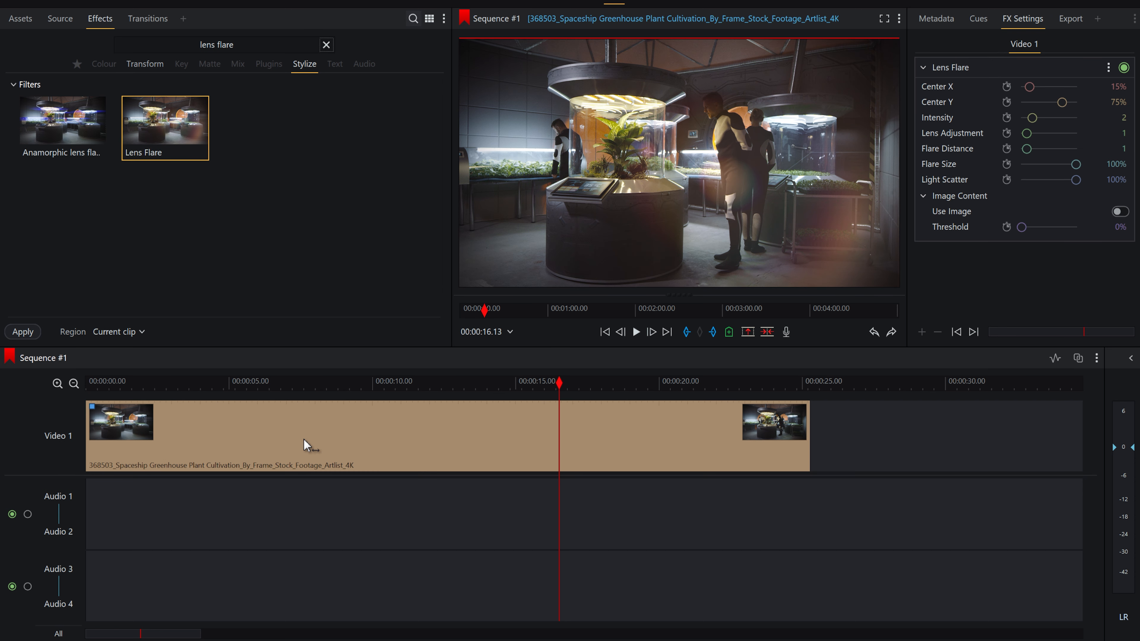
mouse_move(802, 198)
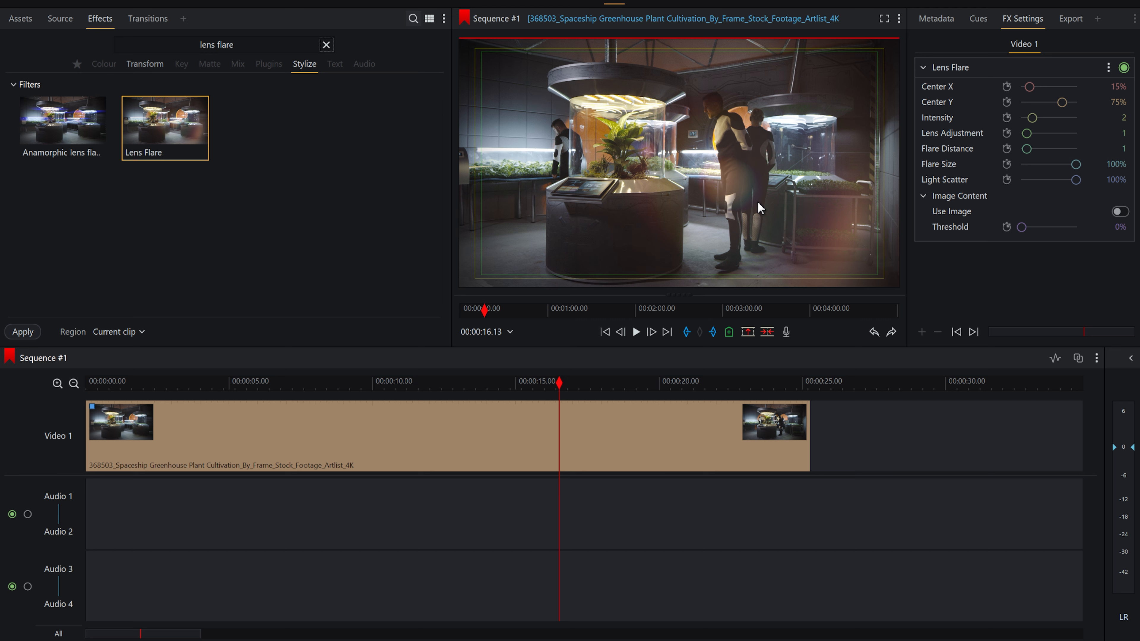
Load the Father Son clip as the source and scrub through it to examine its natural lens flares.
click(20, 18)
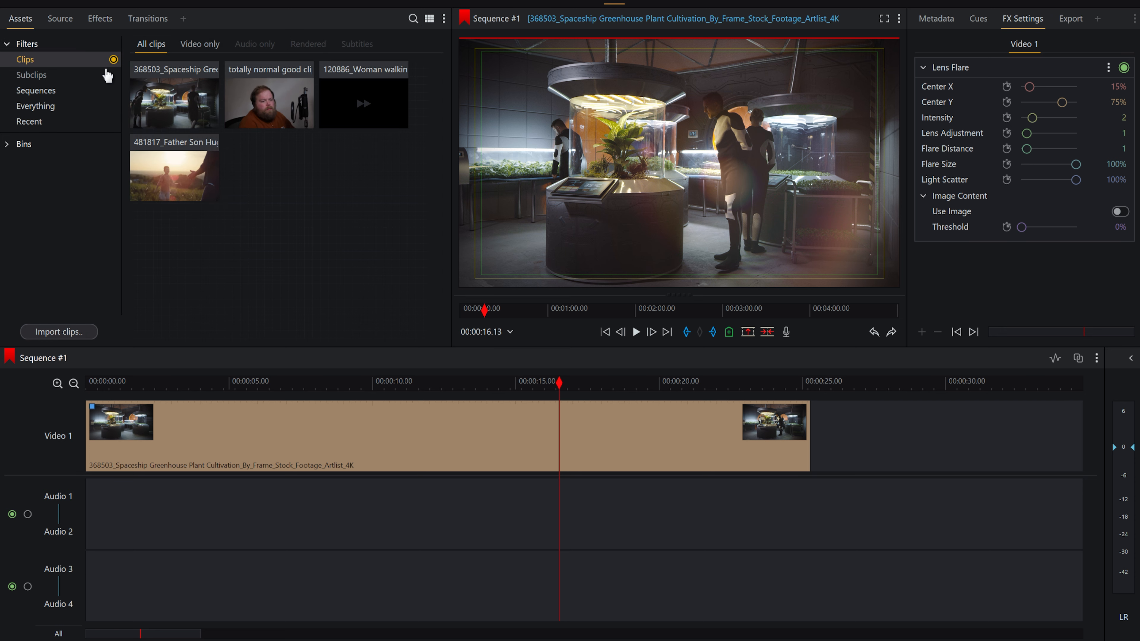
double_click(183, 182)
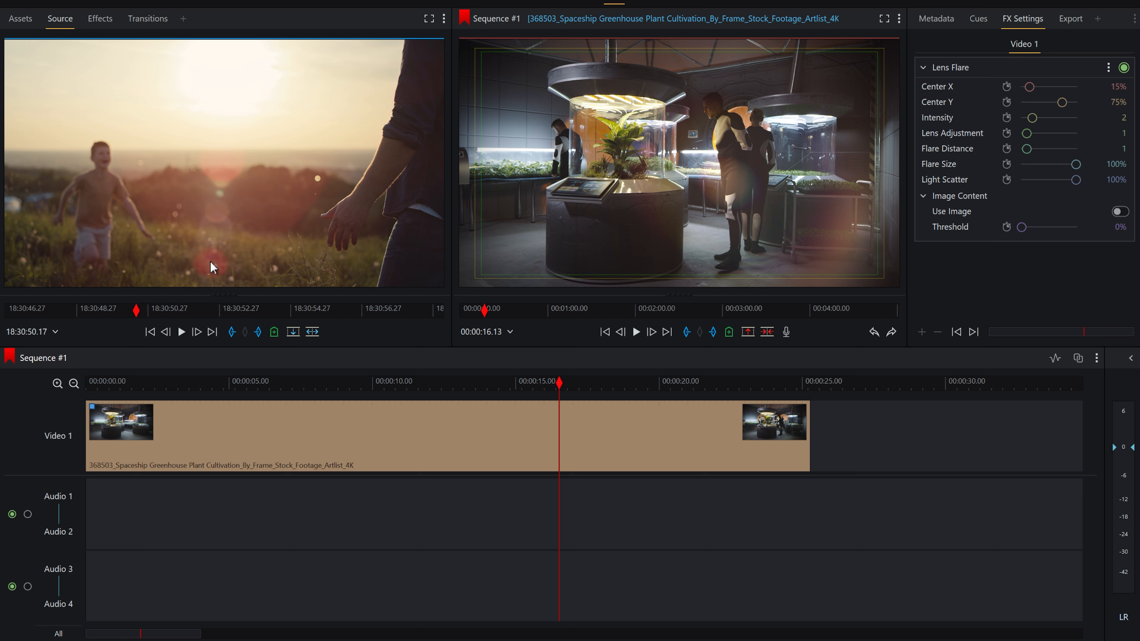
drag(168, 313, 268, 310)
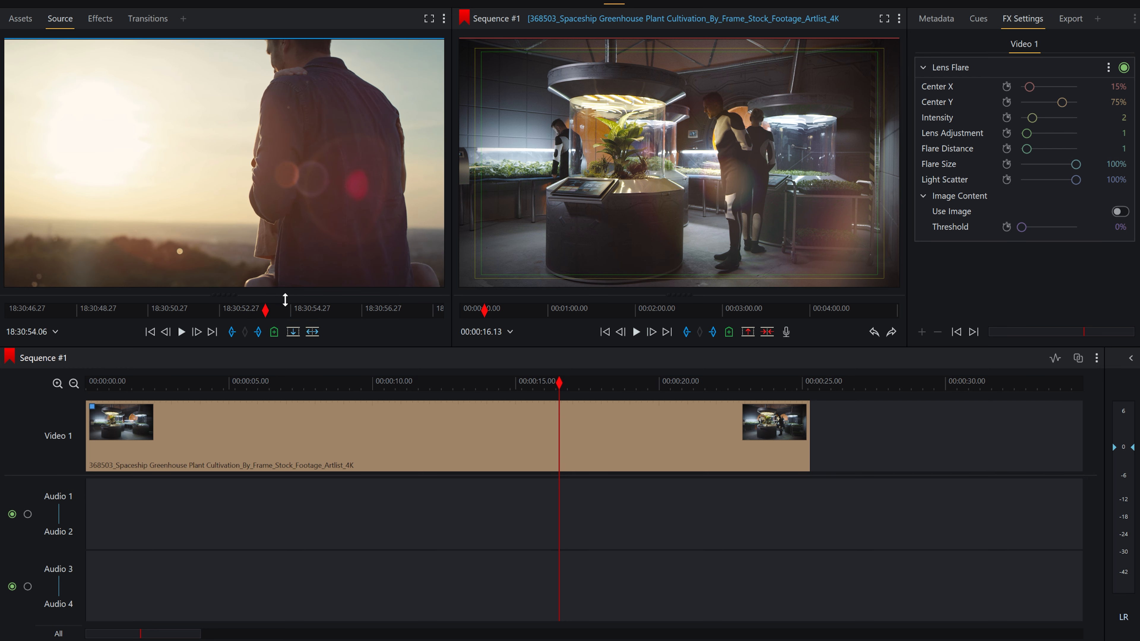
click(217, 313)
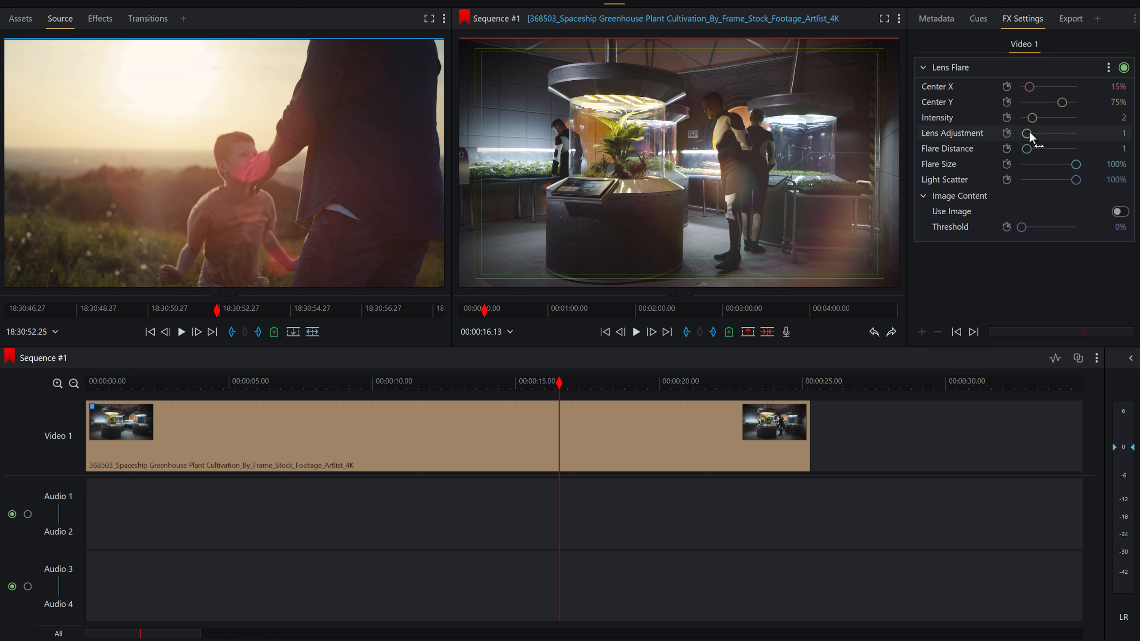
Try Lens Flare with Center Y 75.1%, Intensity 4.233, Lens Adjustment 0.145 and Flare Distance 3.649, and remove the effect from the clip.
drag(1038, 118, 1041, 147)
mouse_move(1062, 102)
mouse_down()
mouse_move(1049, 102)
mouse_move(1062, 107)
mouse_up()
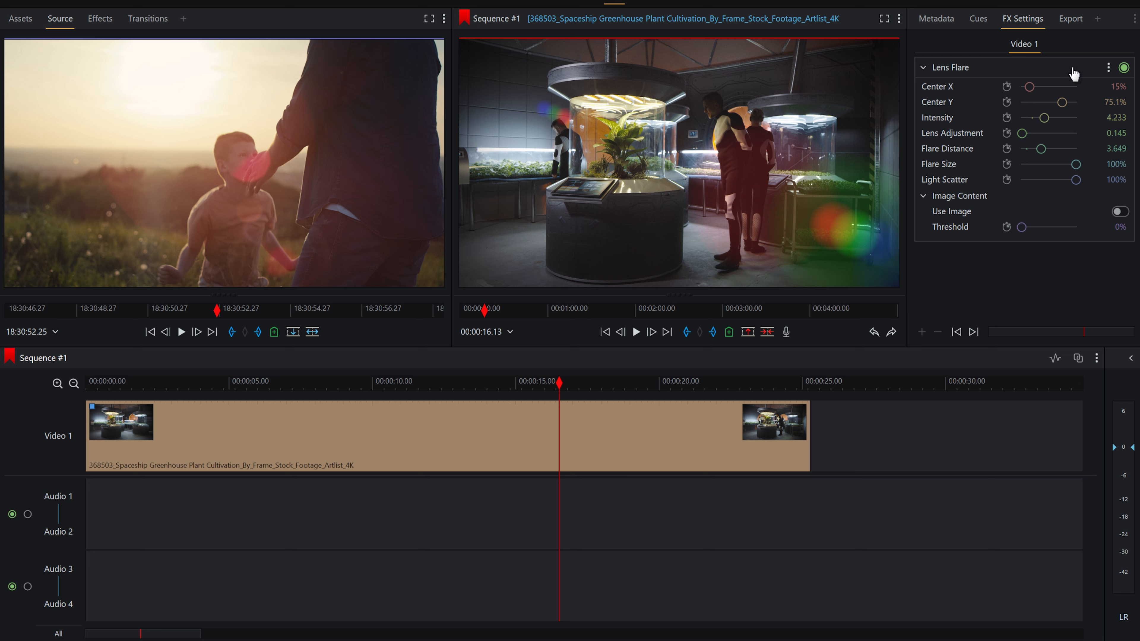
click(1108, 72)
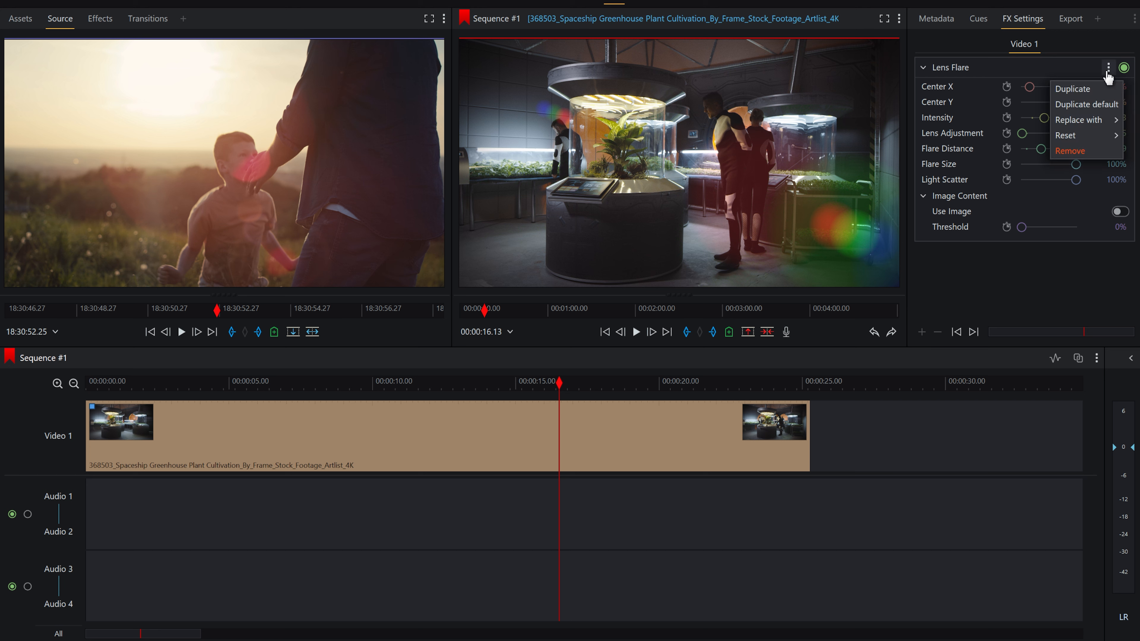
click(1067, 155)
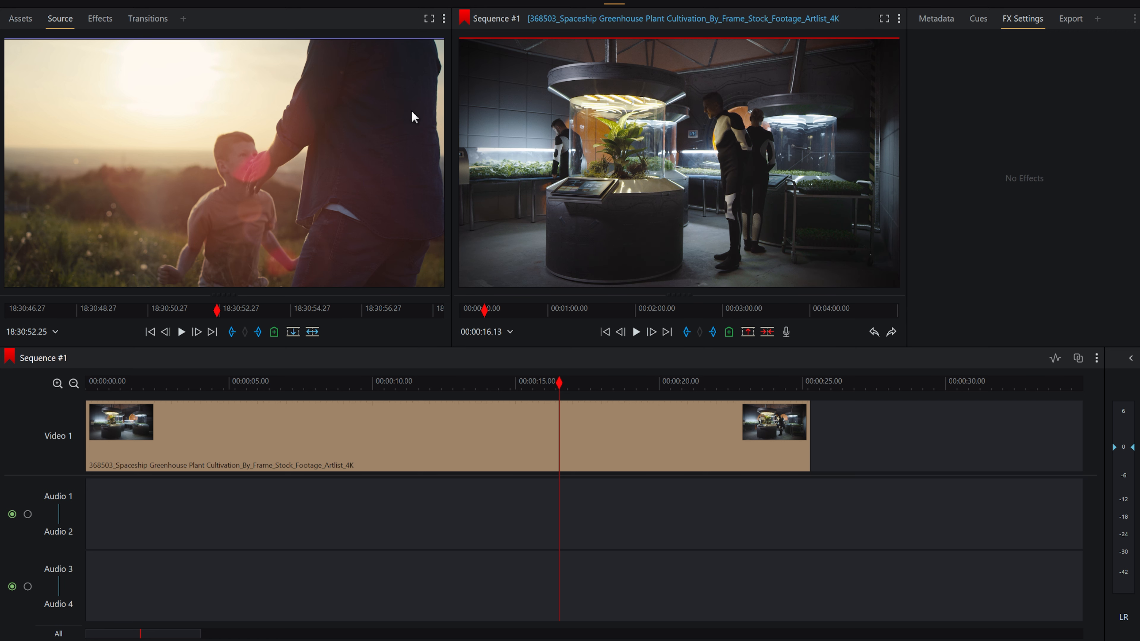
Apply the Anamorphic lens flare effect from the effects library to the greenhouse clip on Video 1.
click(101, 18)
click(62, 126)
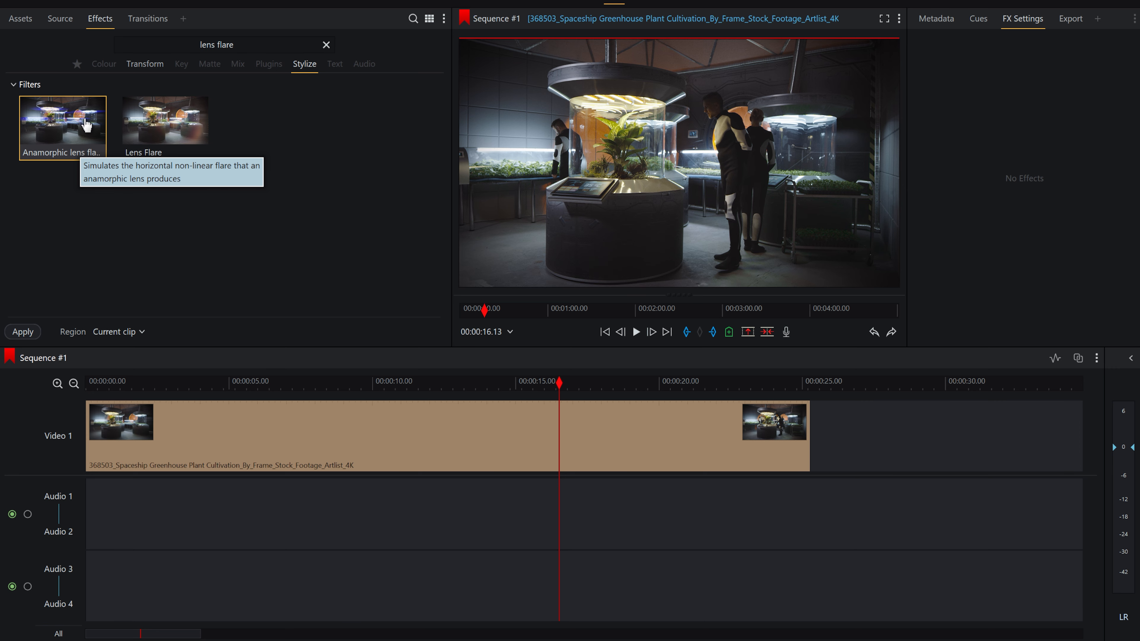
drag(87, 126, 193, 423)
drag(611, 167, 612, 166)
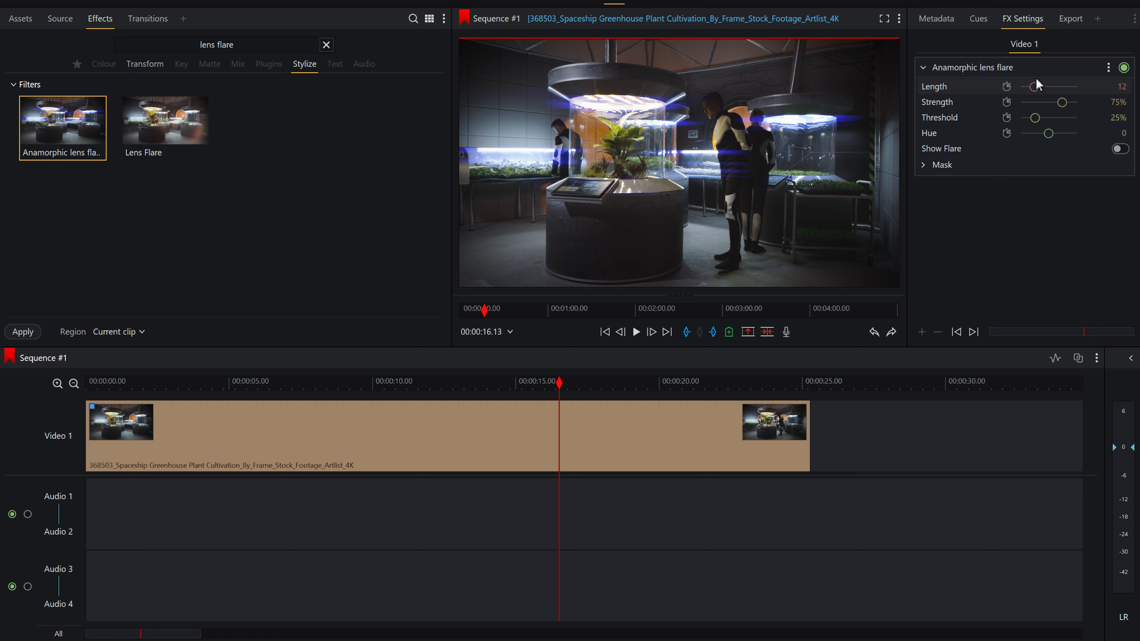
Set the anamorphic flare's Length to 33.211, Strength to 87.5%, Threshold to 21.1% and Hue to 0.025.
mouse_move(1037, 88)
mouse_down()
mouse_move(1075, 82)
mouse_move(1054, 78)
mouse_move(1082, 108)
mouse_move(1008, 94)
mouse_move(1092, 105)
mouse_move(1068, 102)
mouse_up()
mouse_move(1034, 117)
mouse_down()
mouse_move(1069, 119)
mouse_move(1022, 111)
mouse_move(1046, 110)
mouse_up()
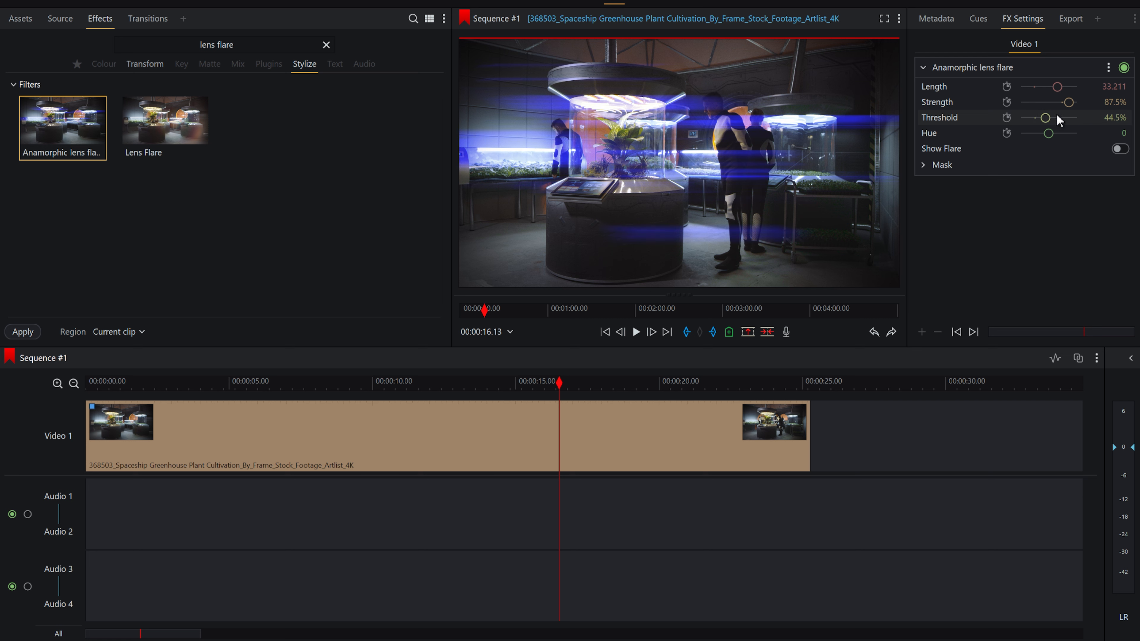
mouse_move(1046, 120)
mouse_down()
mouse_move(1030, 118)
mouse_move(1057, 135)
mouse_move(1029, 134)
mouse_move(1069, 133)
mouse_move(1040, 138)
mouse_move(1050, 139)
mouse_up()
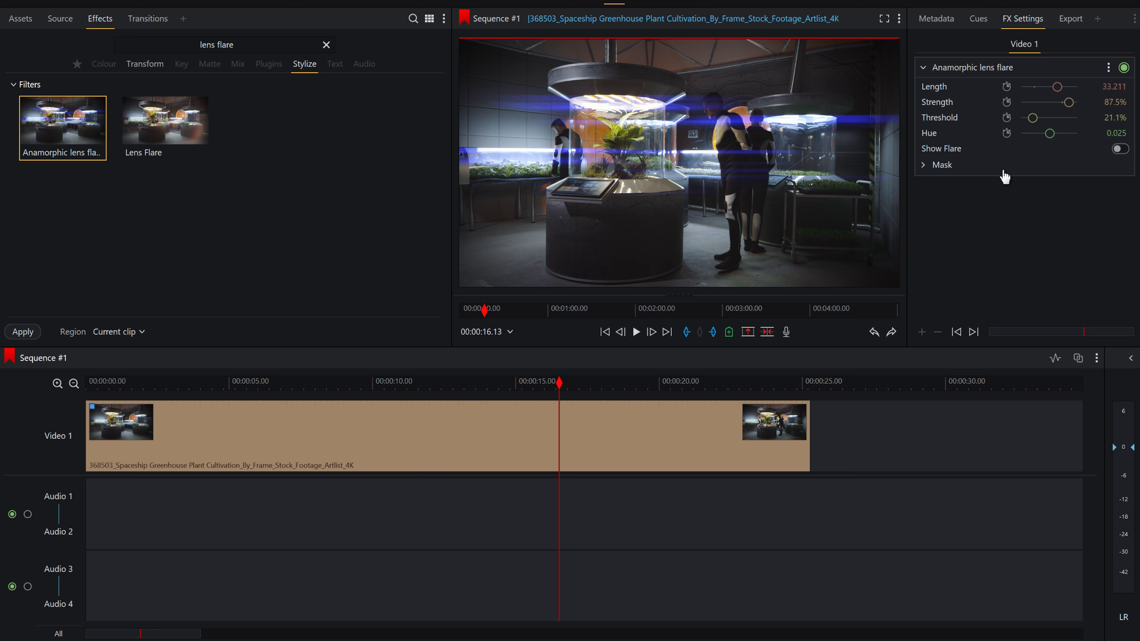
Preview the anamorphic flare in isolation, and play the sequence from the start while comparing the effect off and on.
click(1119, 151)
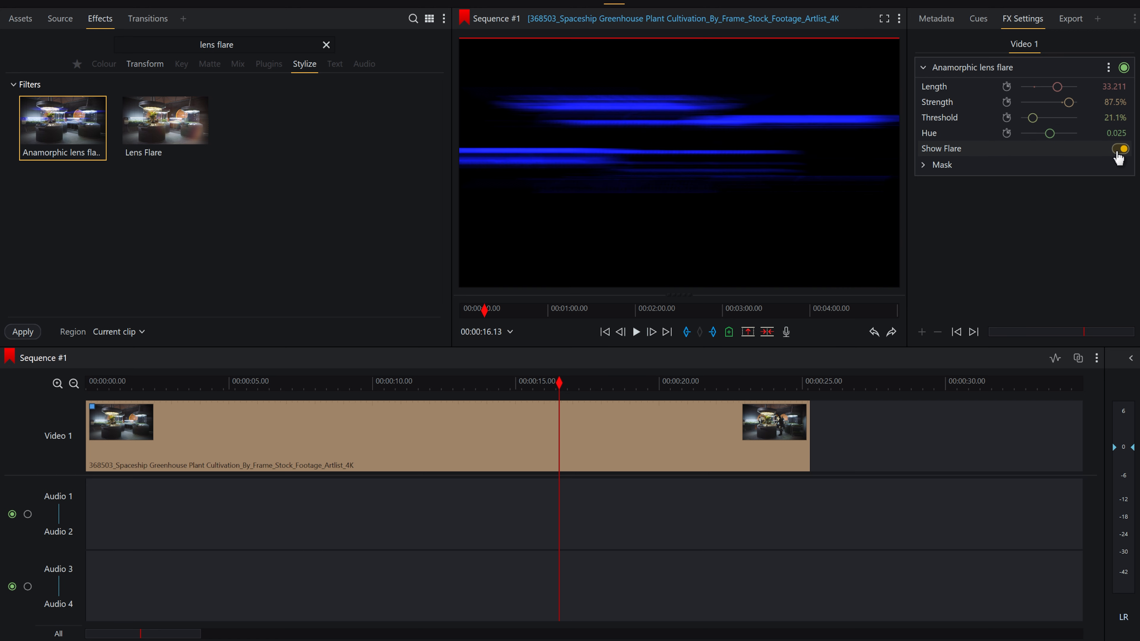
click(1119, 153)
drag(536, 395, 12, 389)
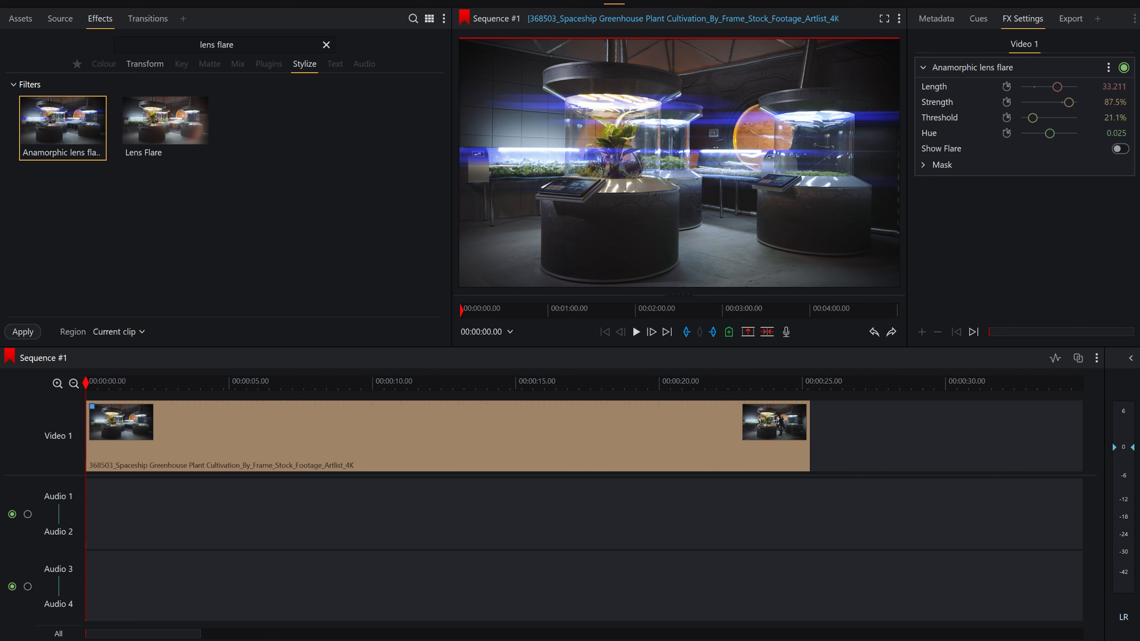
key(space)
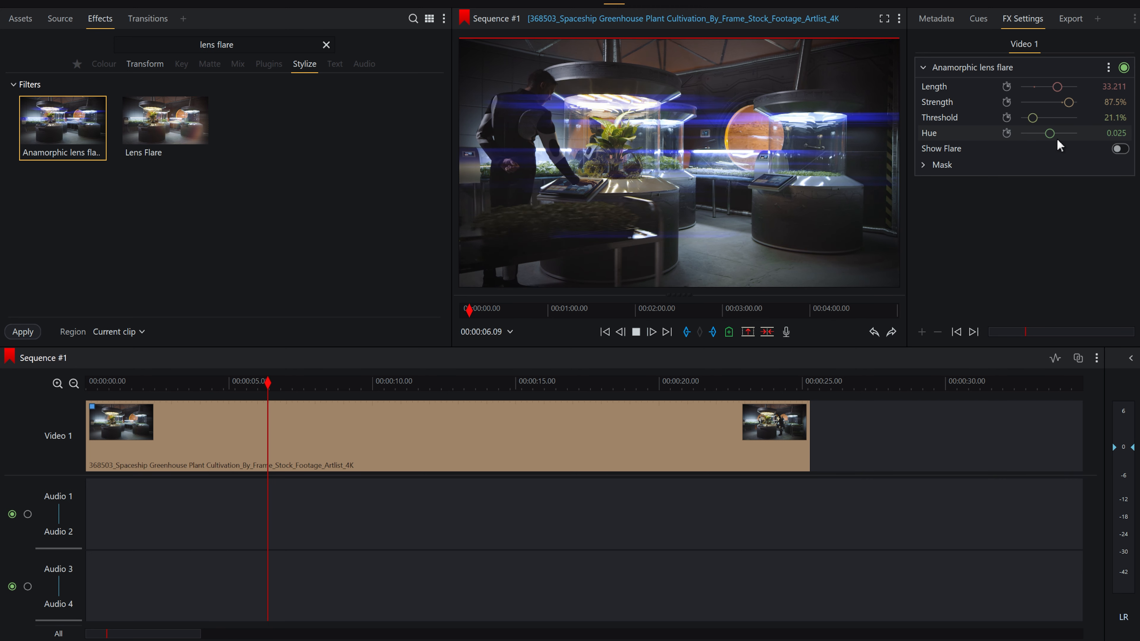
click(1125, 70)
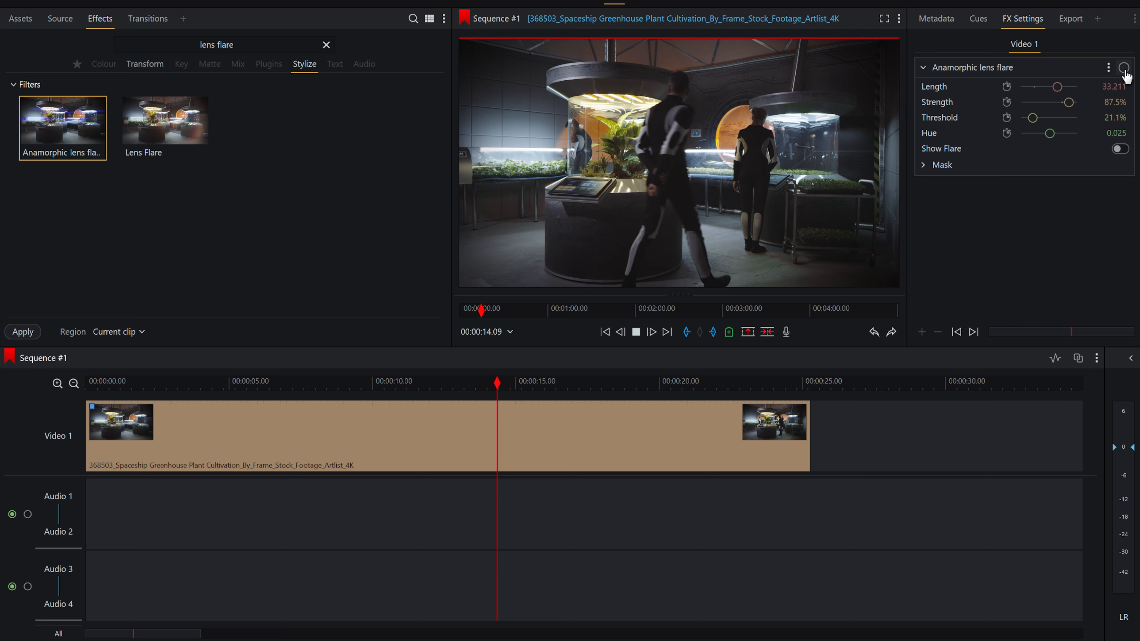
click(1125, 68)
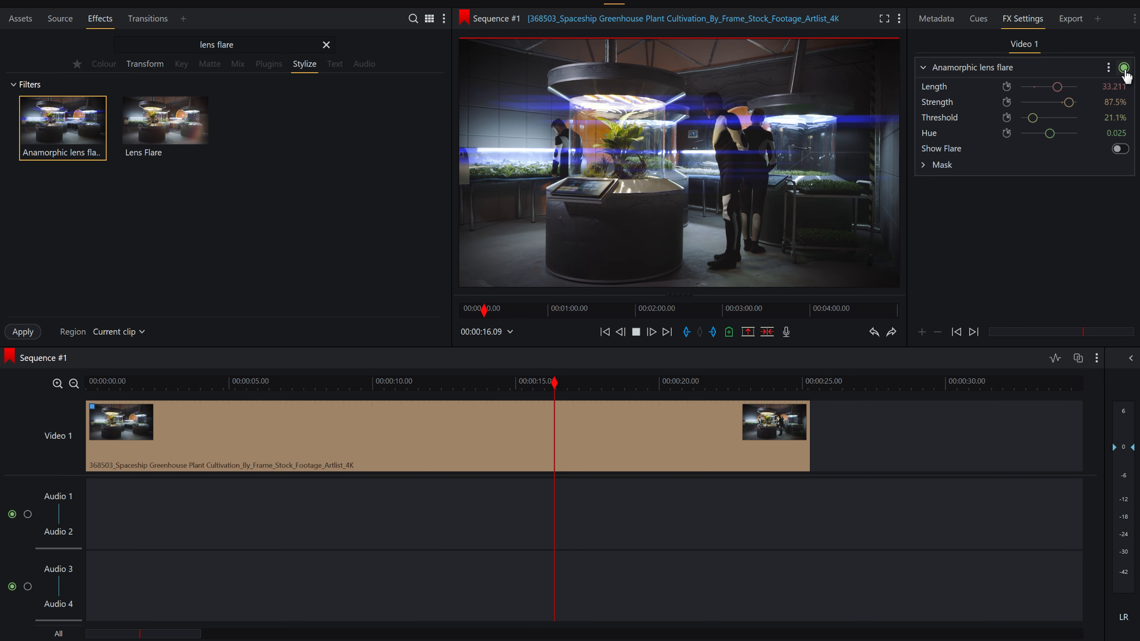